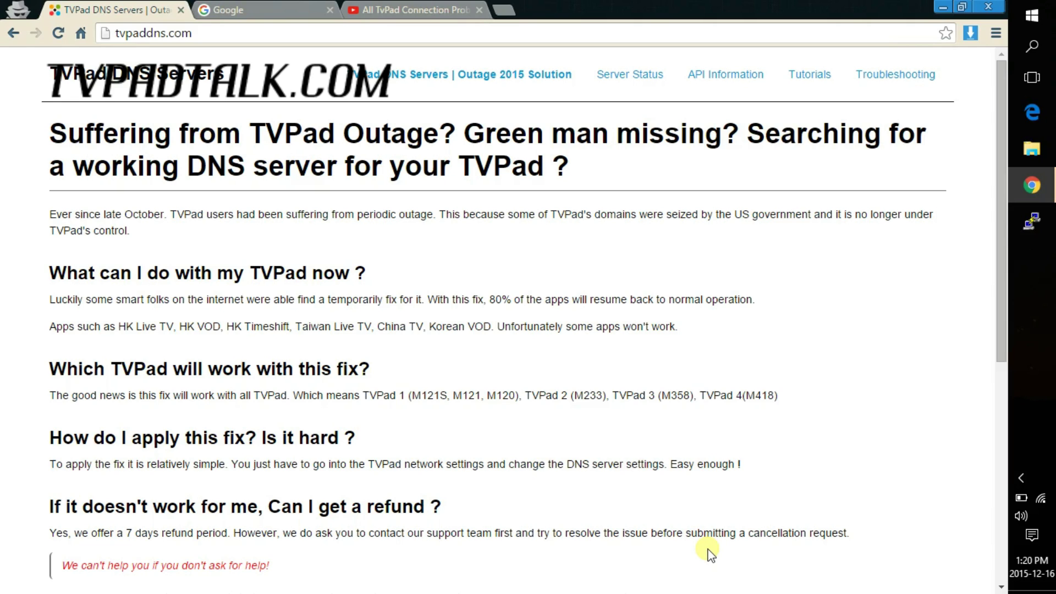
Look over the TvPad connection video and its title on YouTube, then return to the TVPad DNS Servers page.
click(415, 10)
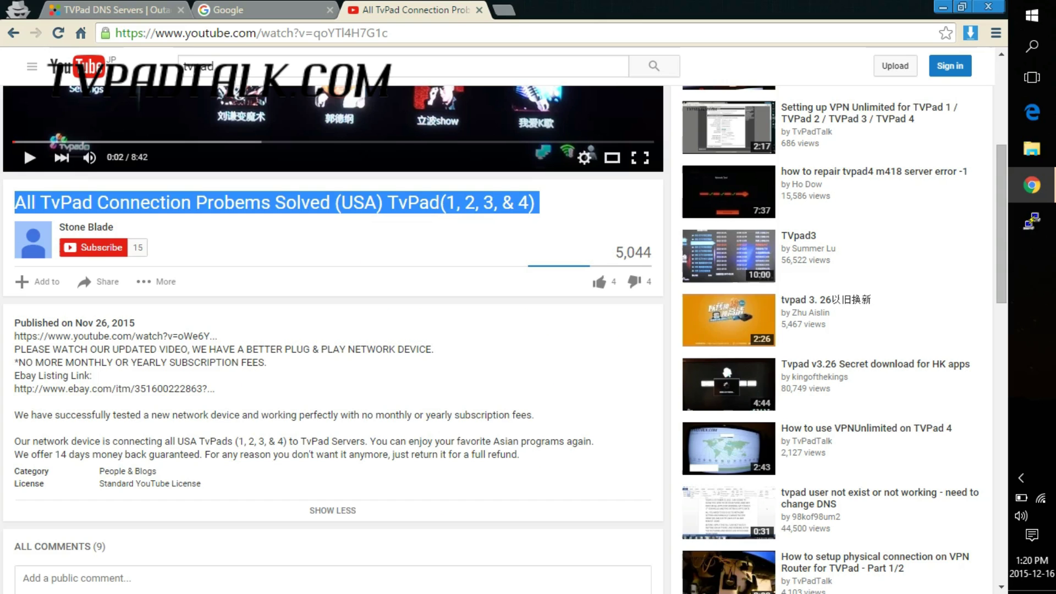
scroll(436, 355, up, 4)
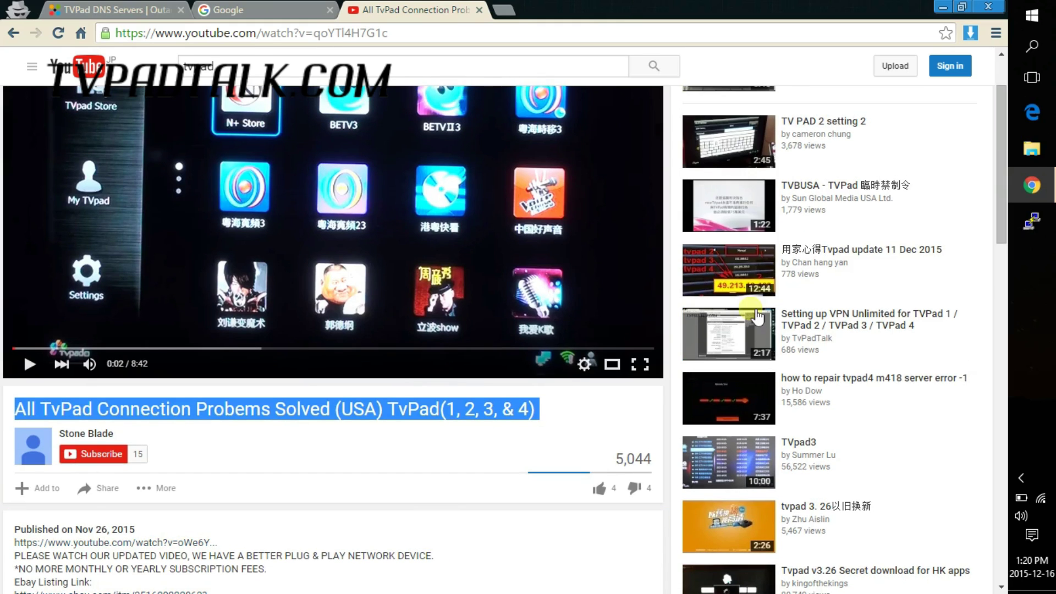
scroll(751, 309, down, 6)
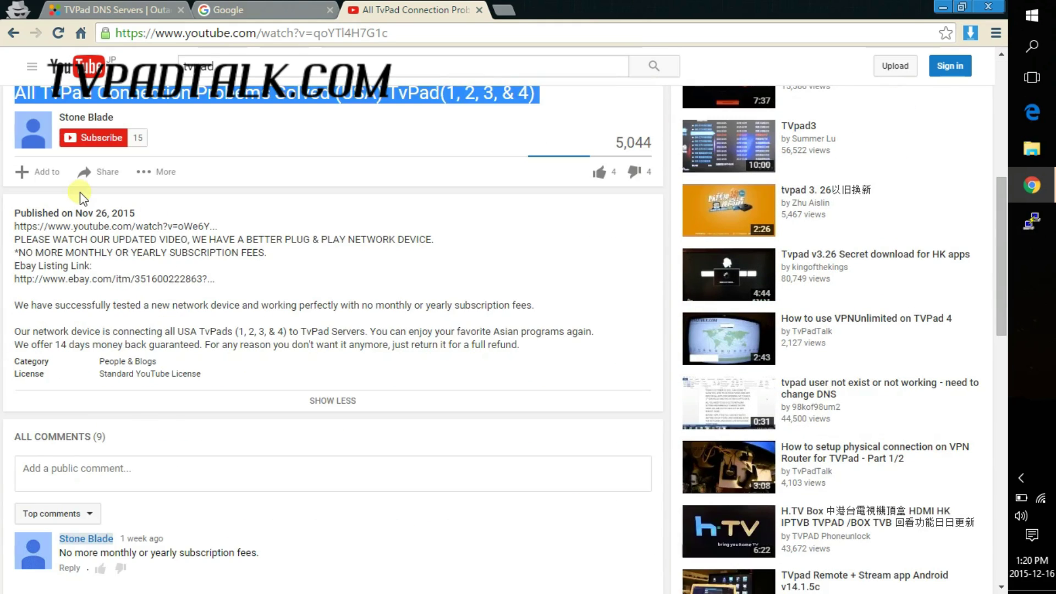
scroll(86, 187, up, 1)
click(235, 152)
double_click(234, 151)
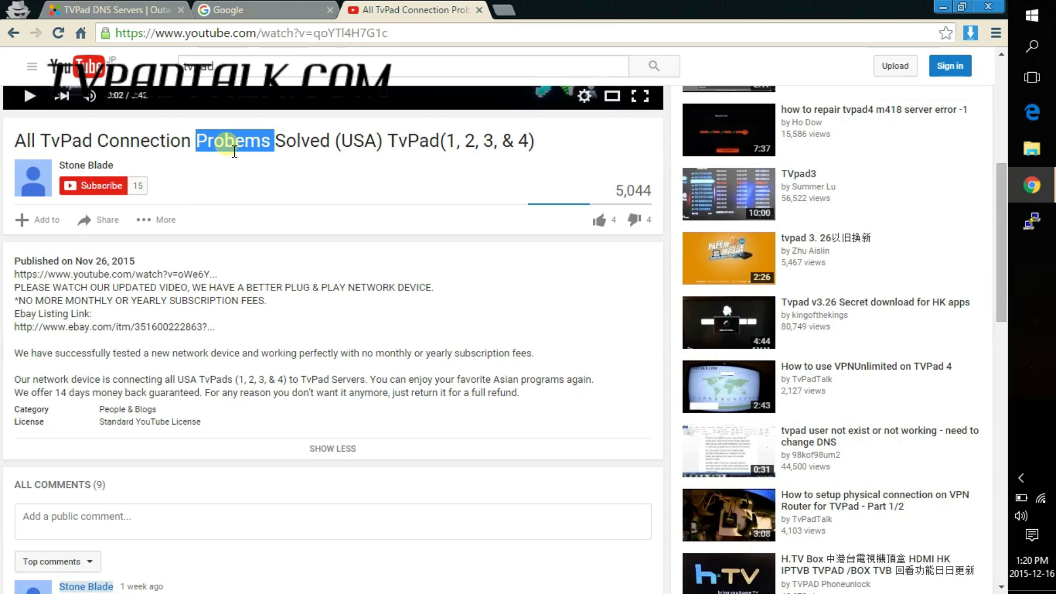
click(234, 151)
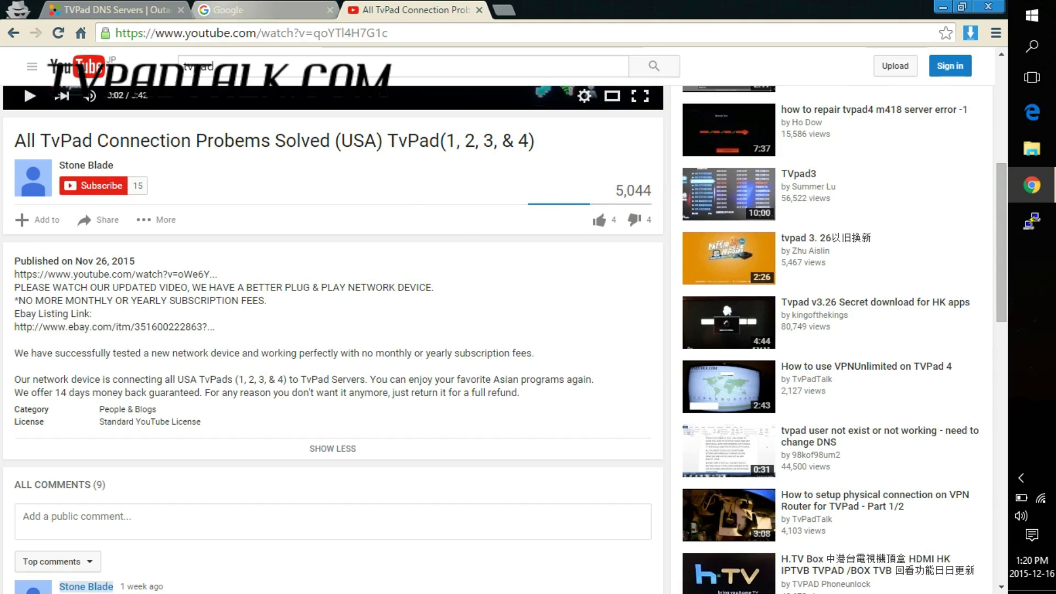
click(258, 10)
click(110, 10)
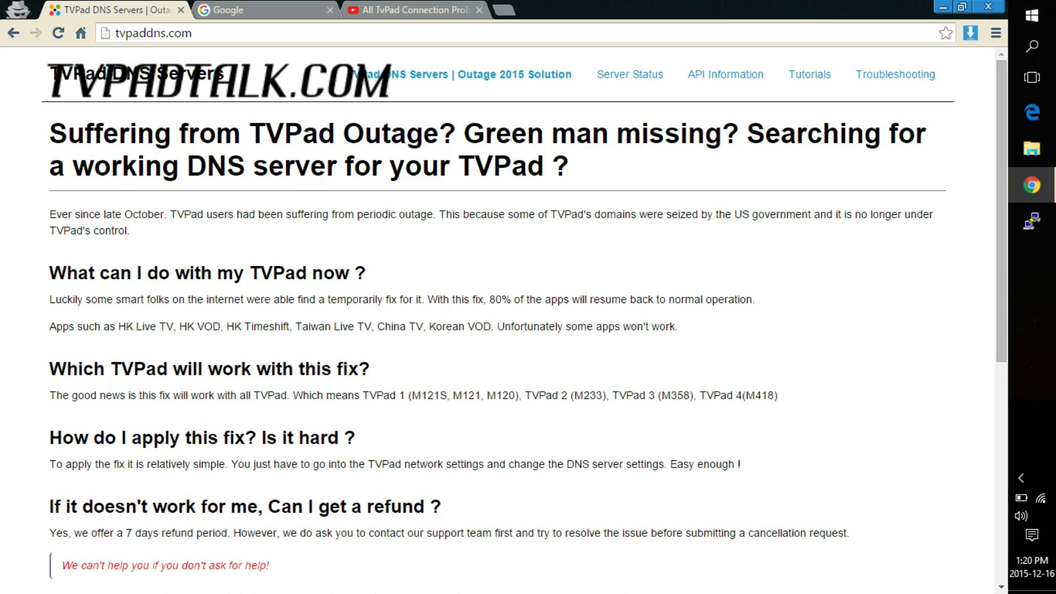
Reload the tvpaddns.com home page from the address bar.
click(144, 41)
text(tvpaddns.com)
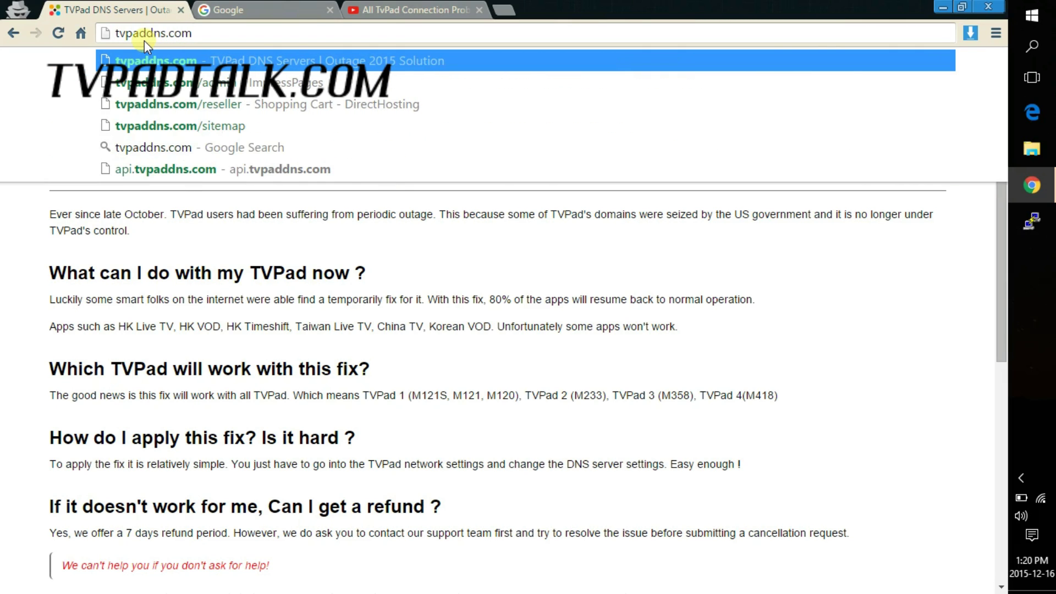
key(Return)
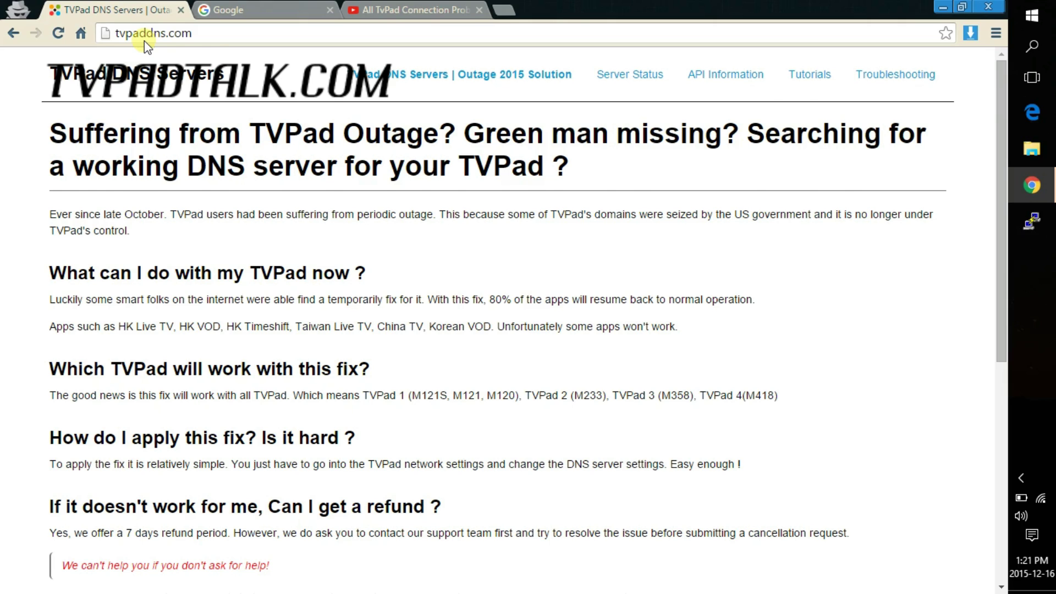
Read down to the pricing section describing the two service options.
key(Down)
key(Down)
key(Down)
key(Down)
key(Down)
key(Down)
key(Down)
key(Down)
key(Up)
key(Up)
key(Up)
key(Up)
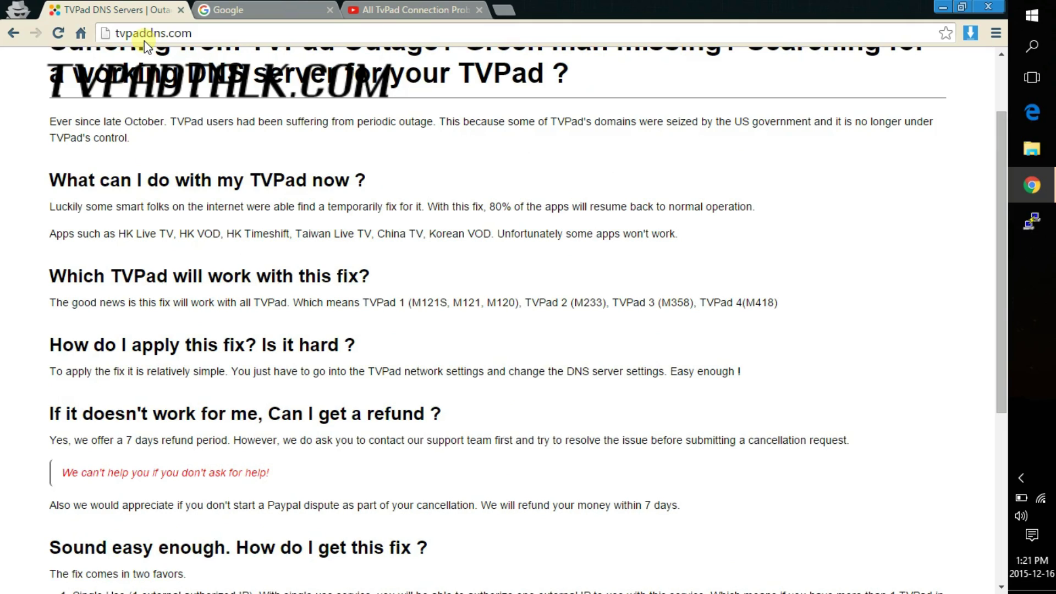
key(Down)
key(Down)
key(Down)
key(Down)
key(Down)
key(Down)
key(Down)
key(Down)
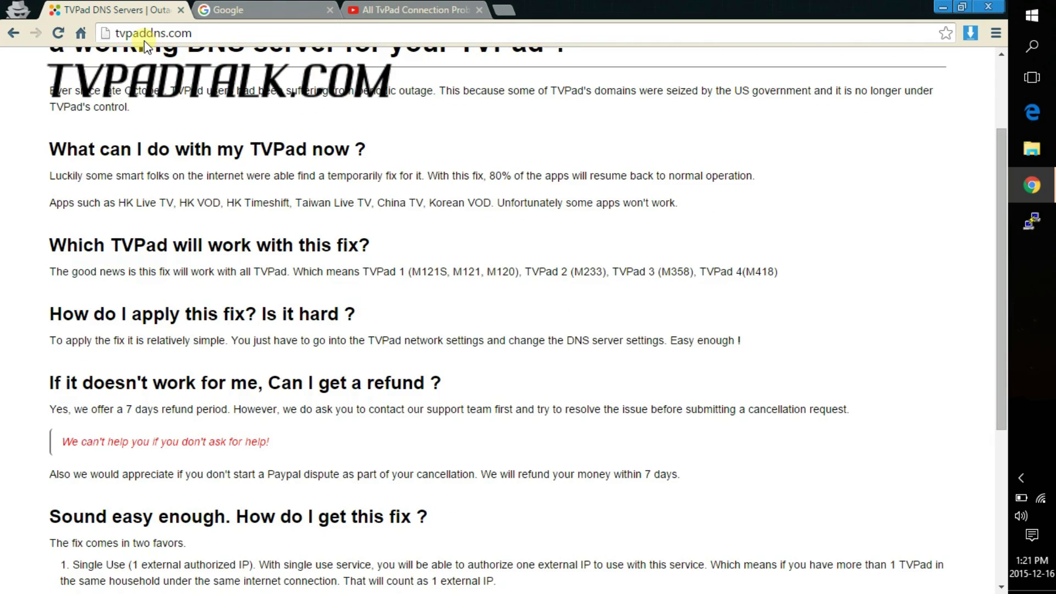
key(Down)
key(Down)
key(Down)
key(Down)
key(Down)
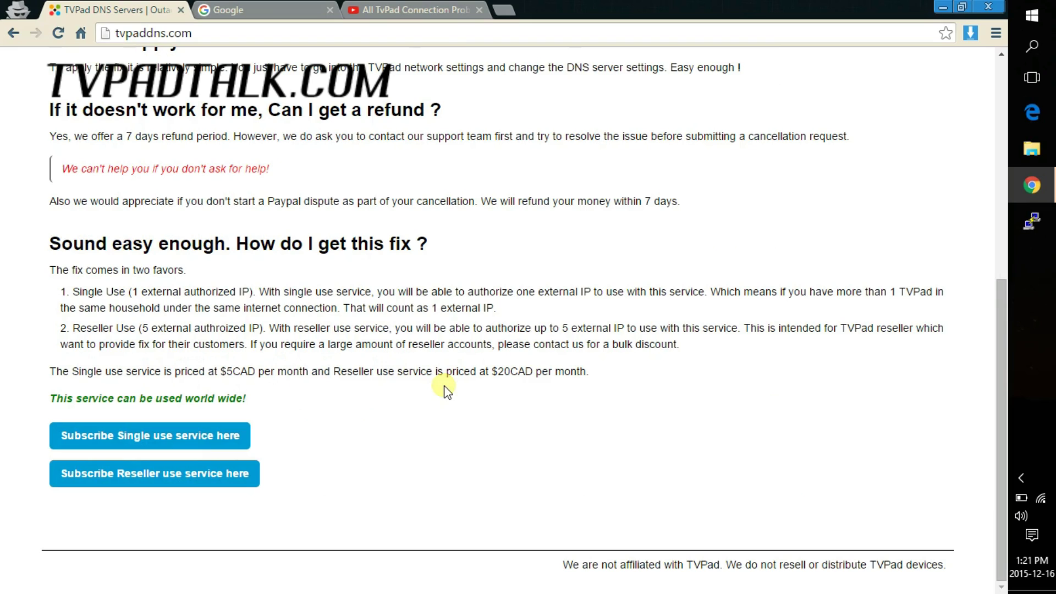
drag(48, 269, 664, 360)
click(662, 360)
Subscribe to the Single use service, then remove the duplicate DNS Service (Single) so the total is $5.00CAD.
click(227, 436)
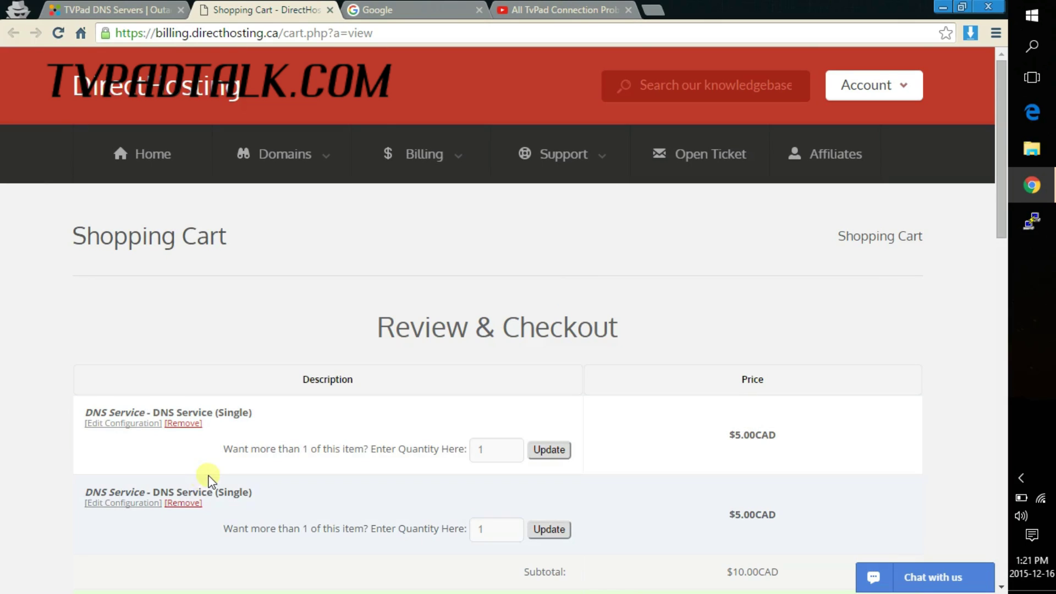
scroll(206, 481, down, 4)
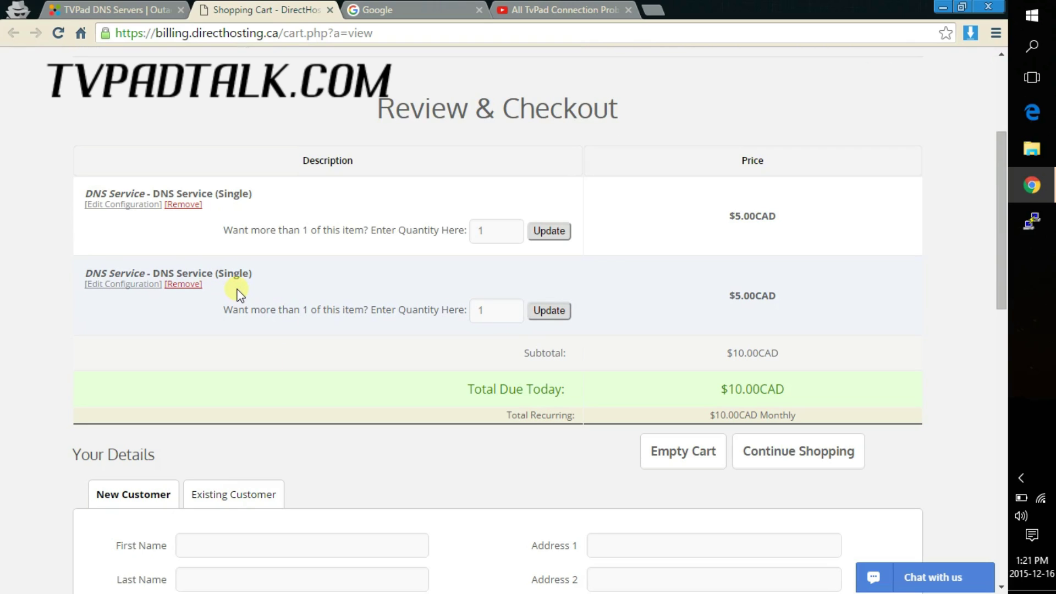
click(197, 286)
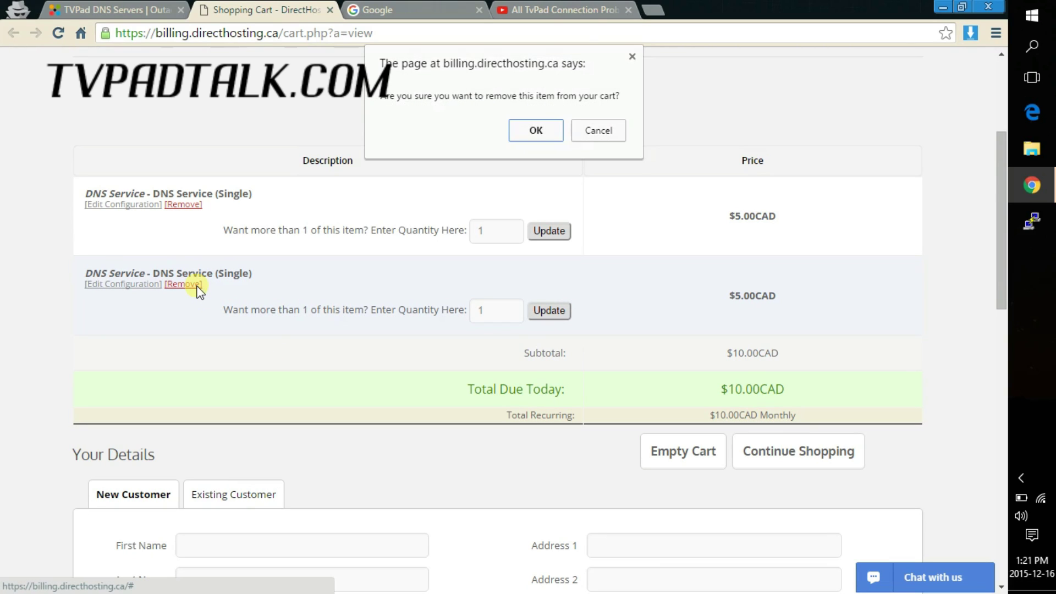
click(536, 128)
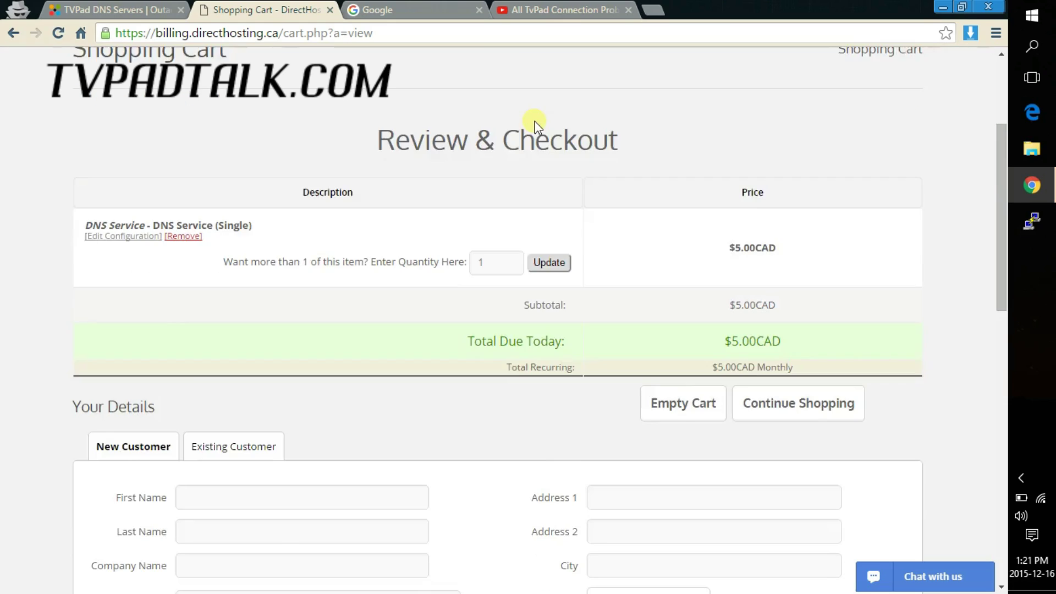
Enter the customer's first name in the checkout form.
scroll(536, 125, down, 6)
click(293, 179)
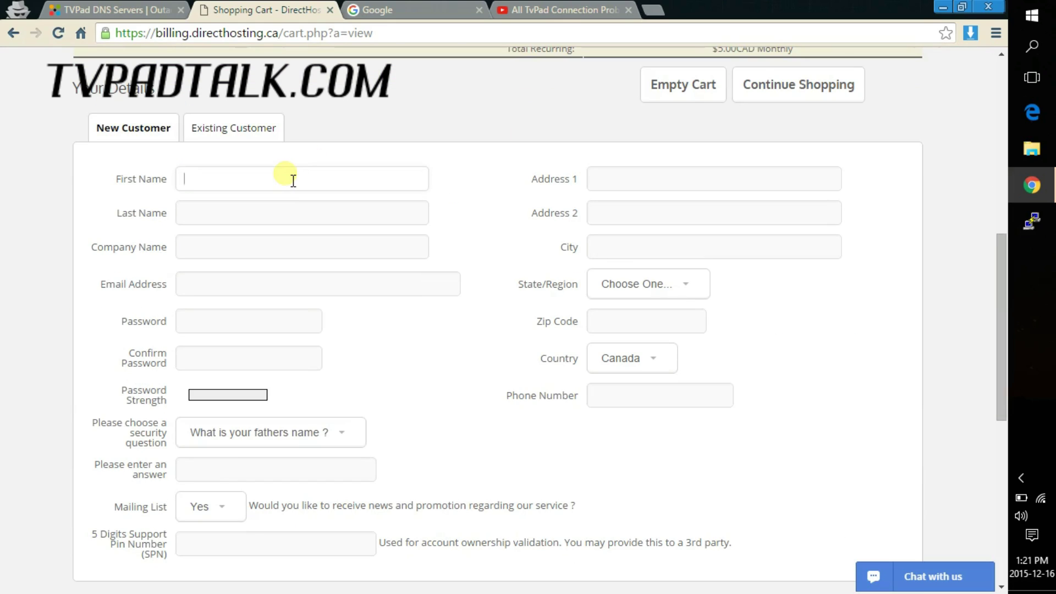
text(jhfahdsiihaidjsiaj)
key(Tab)
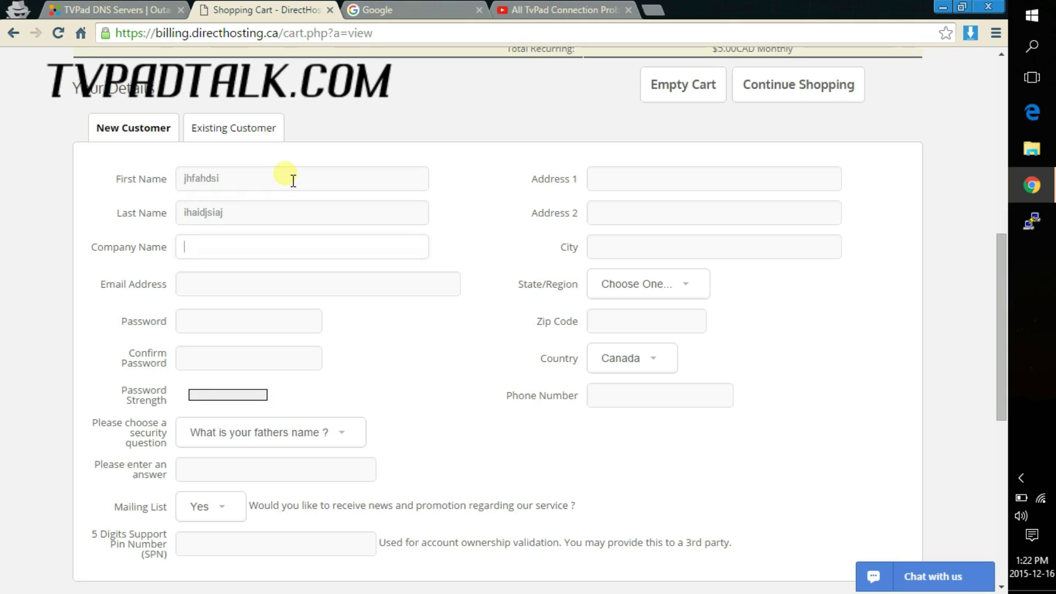
Go through the remaining checkout fields and complete the DNS service order.
scroll(285, 174, down, 3)
scroll(285, 175, up, 2)
scroll(285, 175, down, 1)
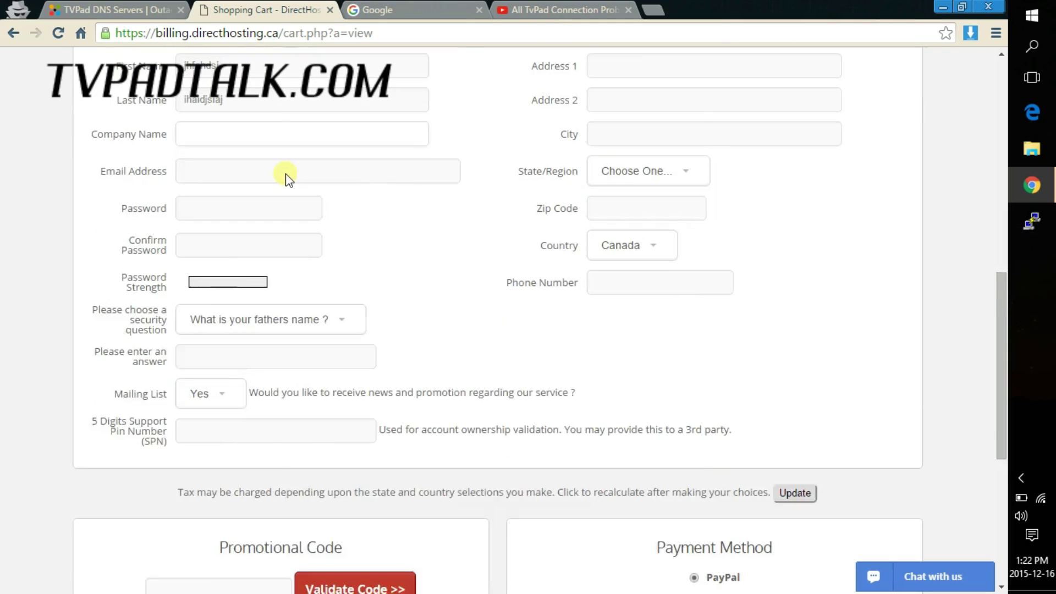
scroll(285, 175, down, 2)
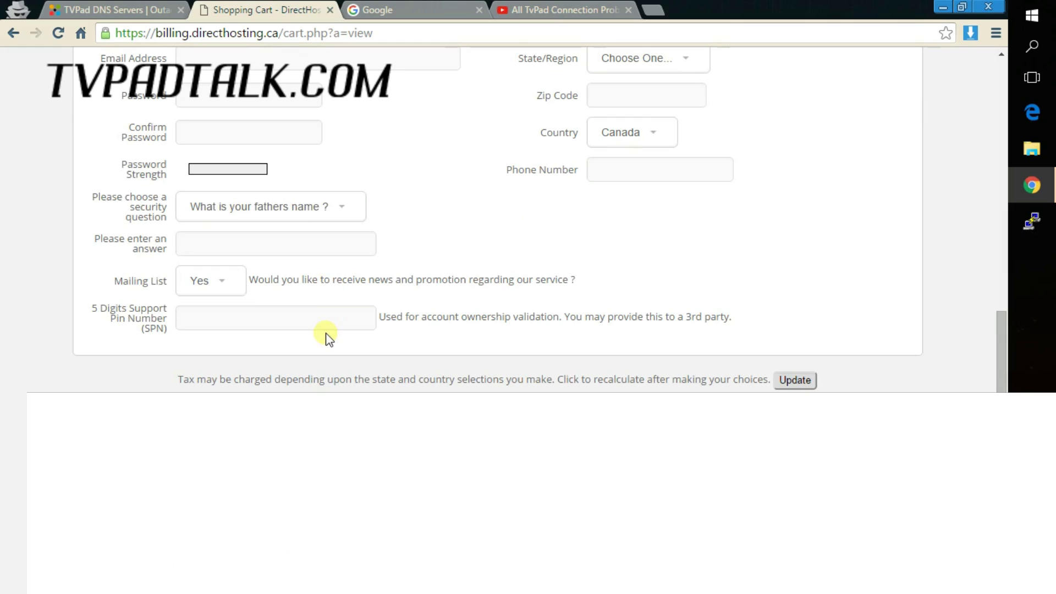
scroll(440, 380, down, 4)
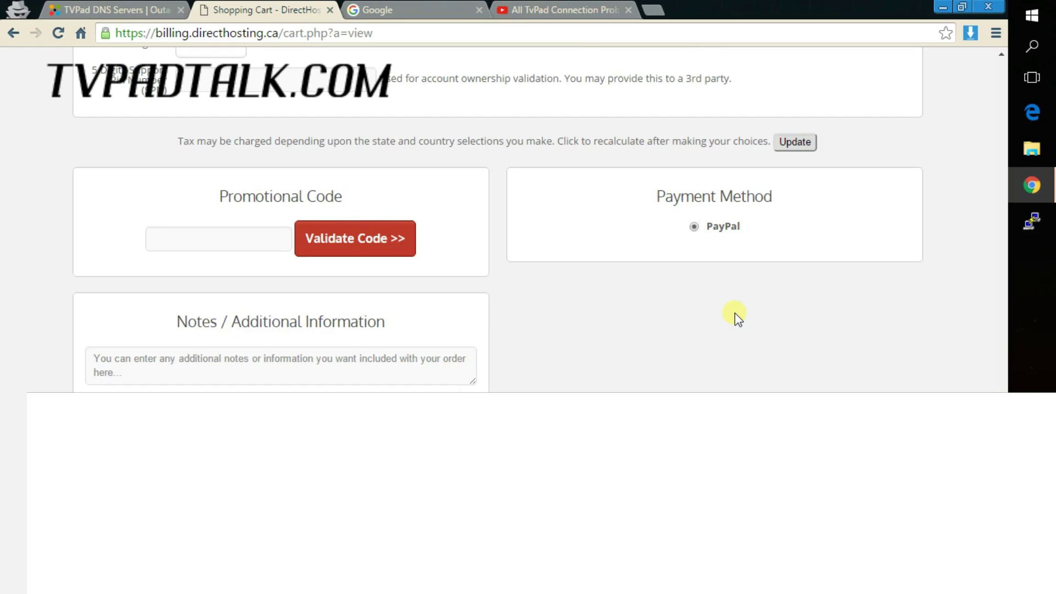
scroll(734, 312, up, 8)
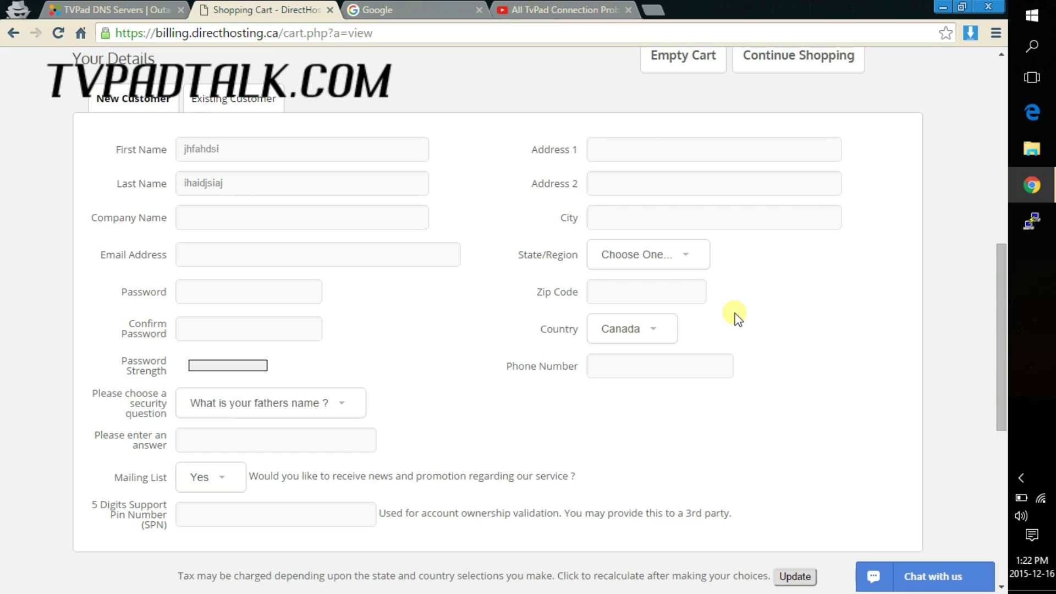
scroll(735, 313, down, 2)
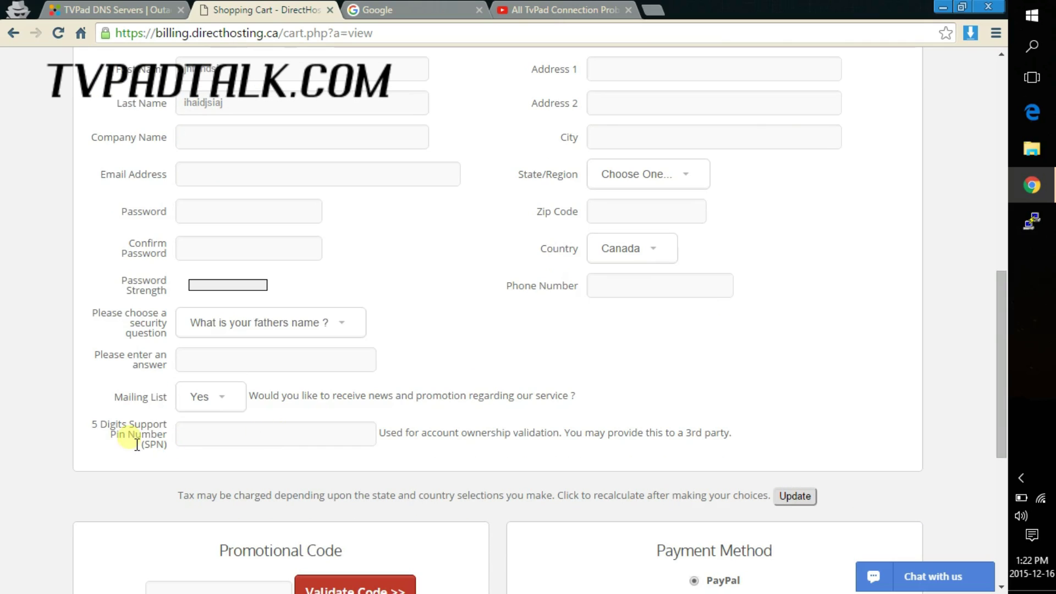
drag(79, 421, 99, 433)
click(194, 439)
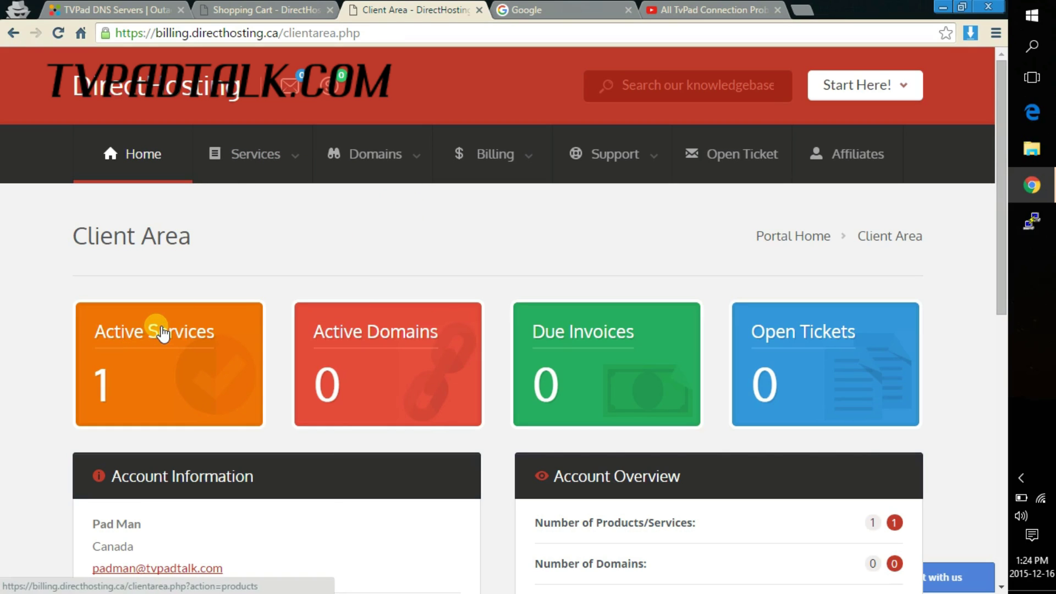
Open the Active Services list and view the DNS Service (Single) product details.
click(161, 330)
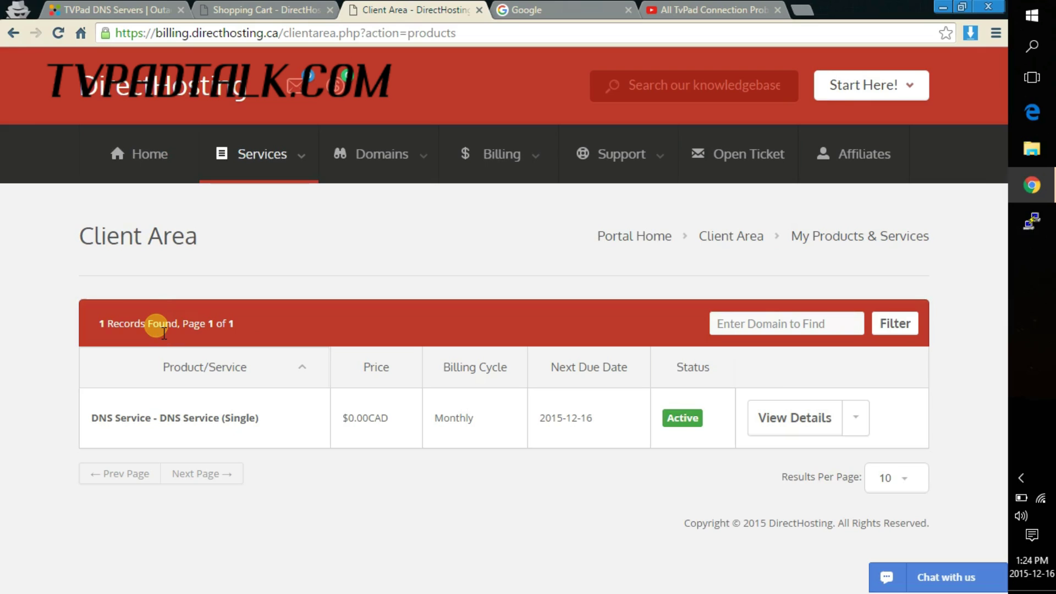
drag(92, 418, 264, 433)
click(262, 424)
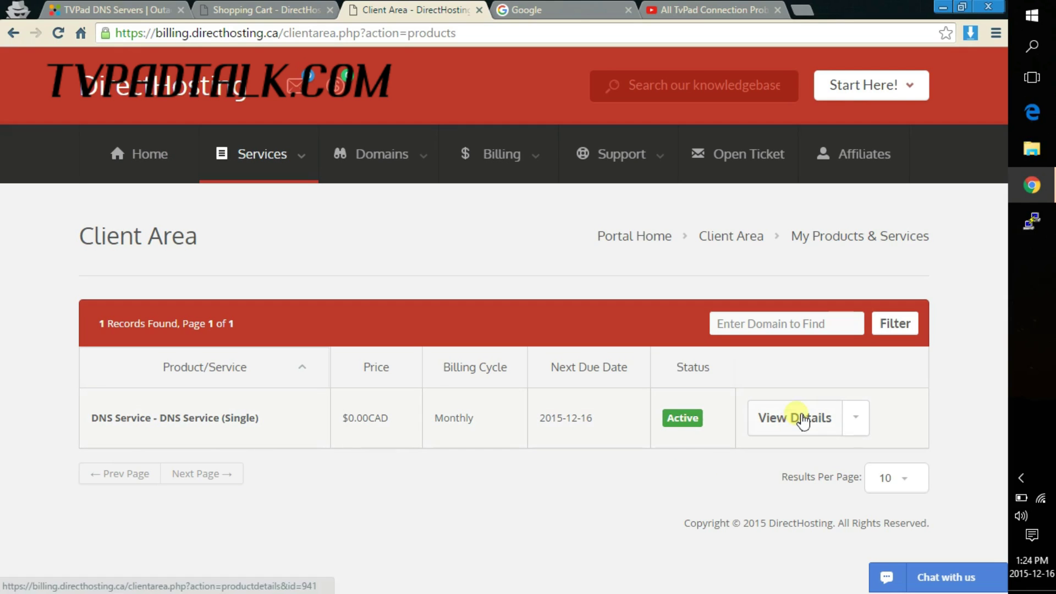
click(862, 414)
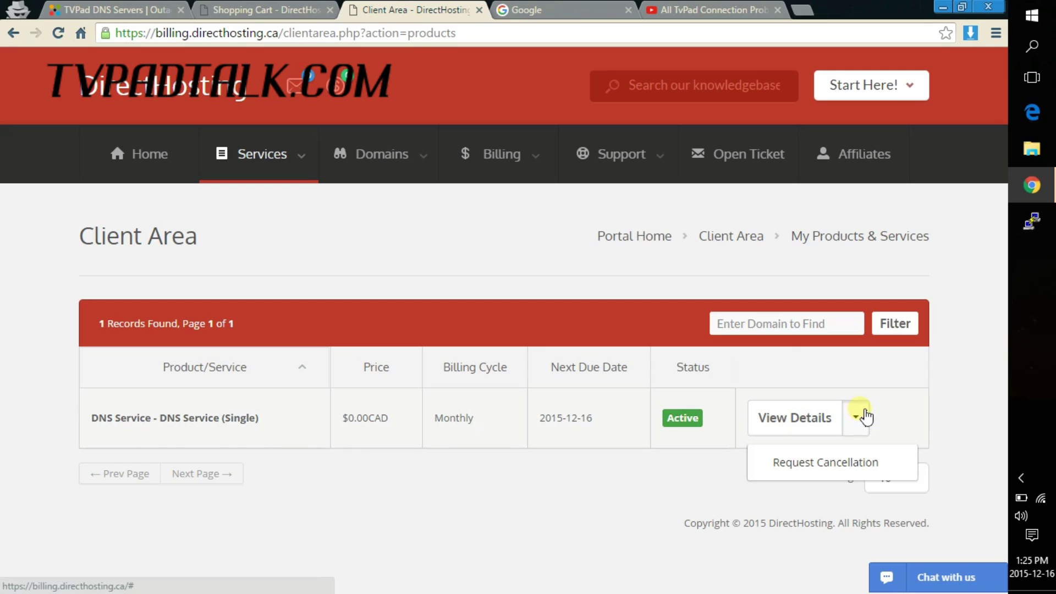
click(862, 415)
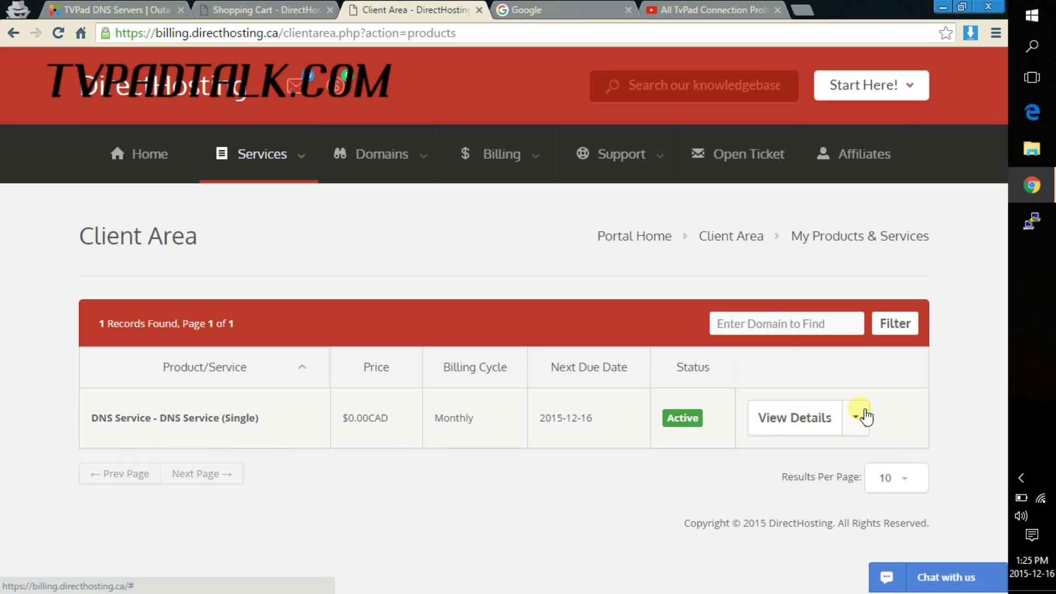
click(786, 423)
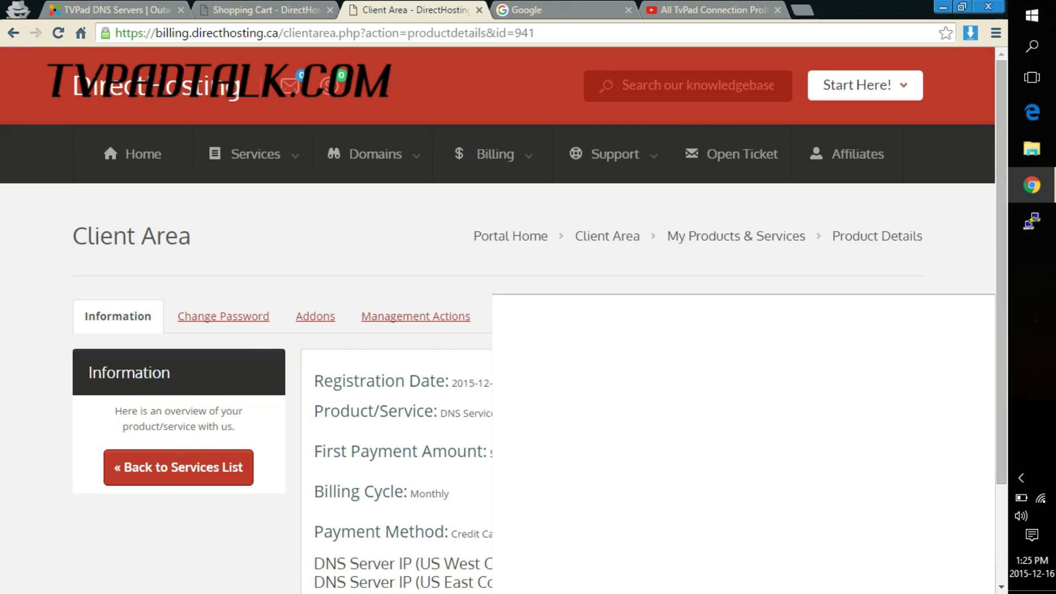
Review the DNS server IP lines, current external IP and authorized IP in the Information panel.
scroll(495, 330, down, 2)
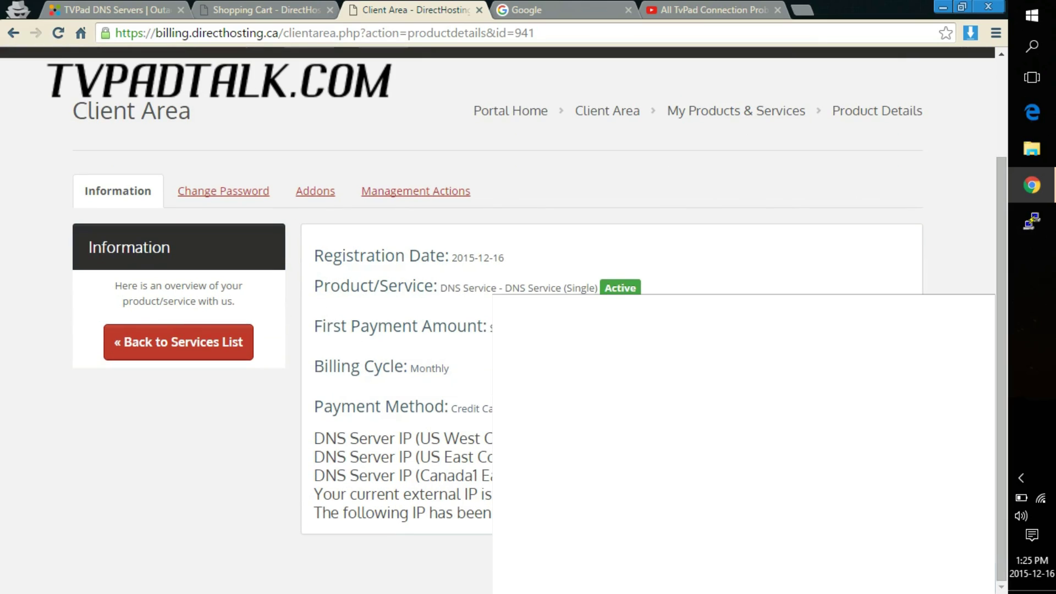
drag(495, 440, 489, 476)
click(351, 438)
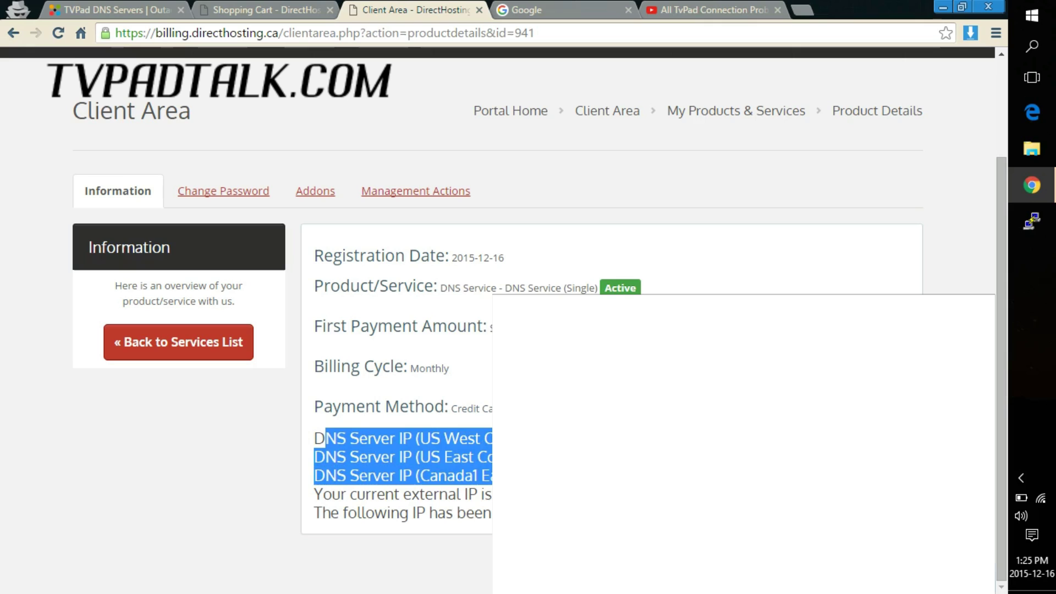
click(495, 476)
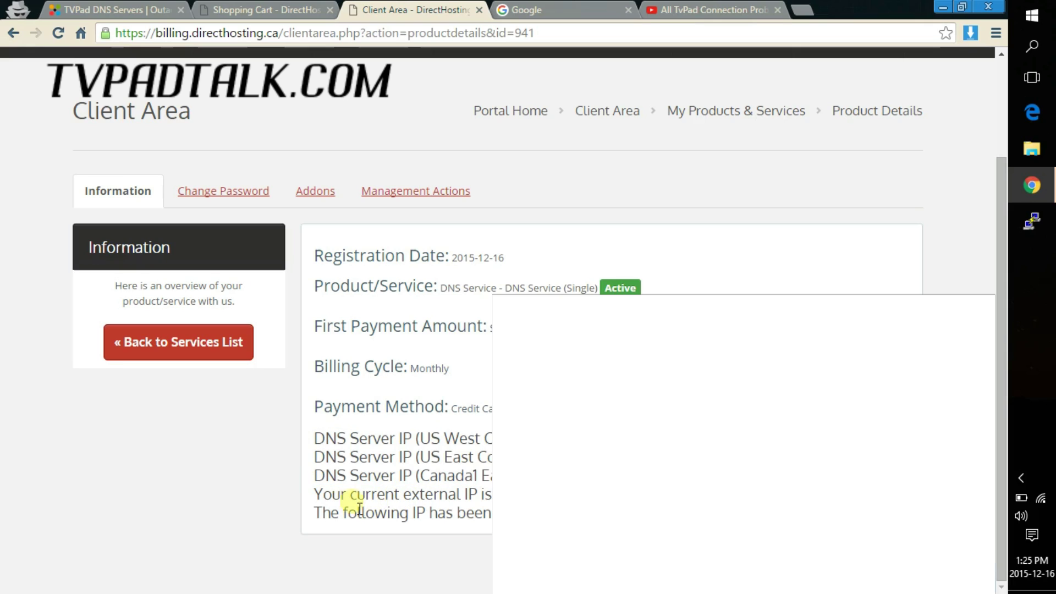
drag(323, 495, 492, 495)
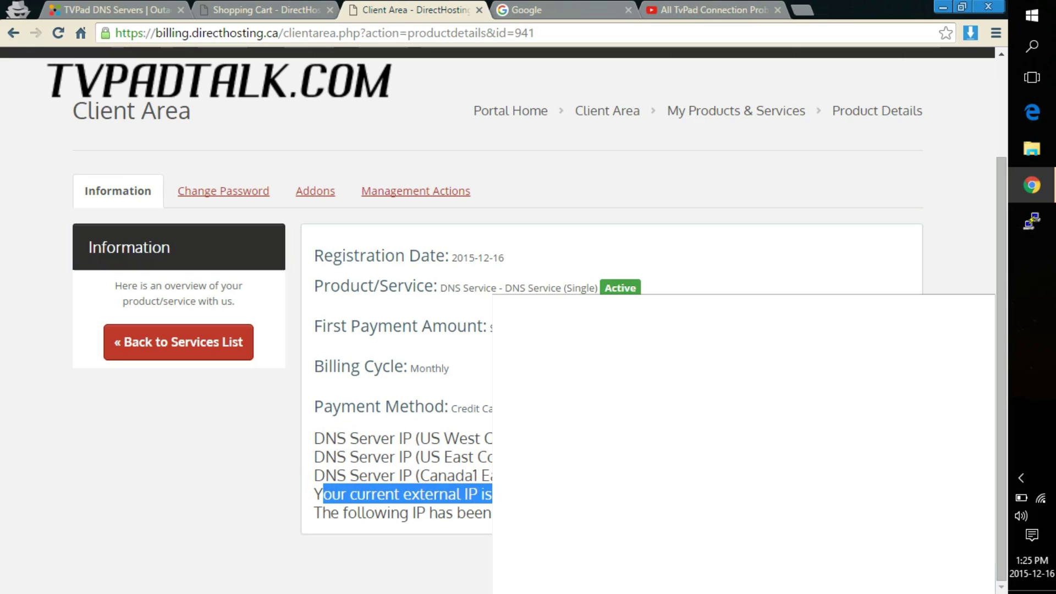
click(492, 495)
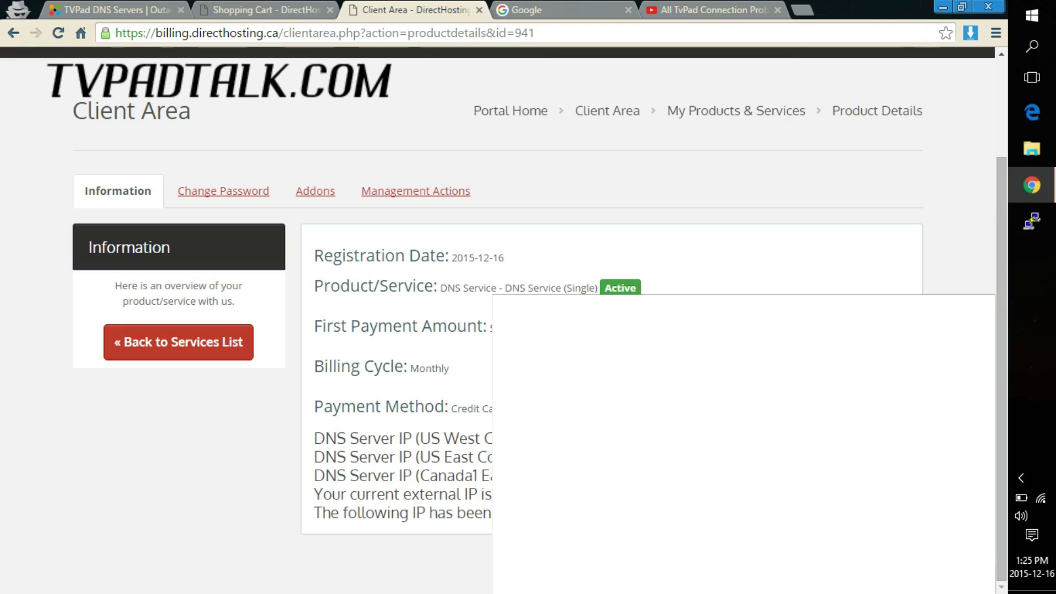
drag(312, 513, 492, 513)
double_click(429, 526)
Use Management Actions to authorize the current IP for the DNS service.
click(450, 192)
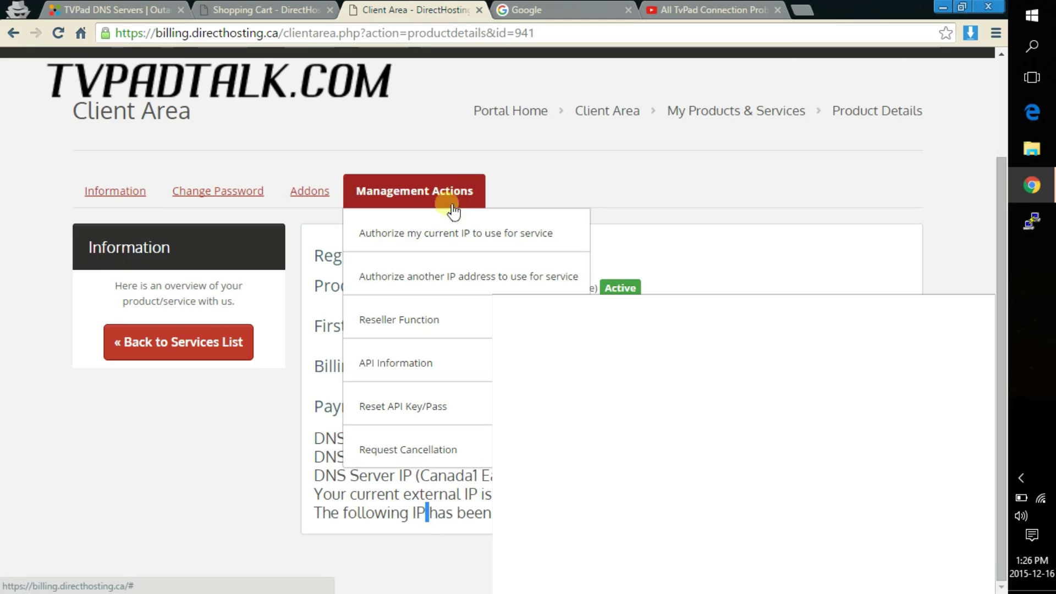
click(554, 238)
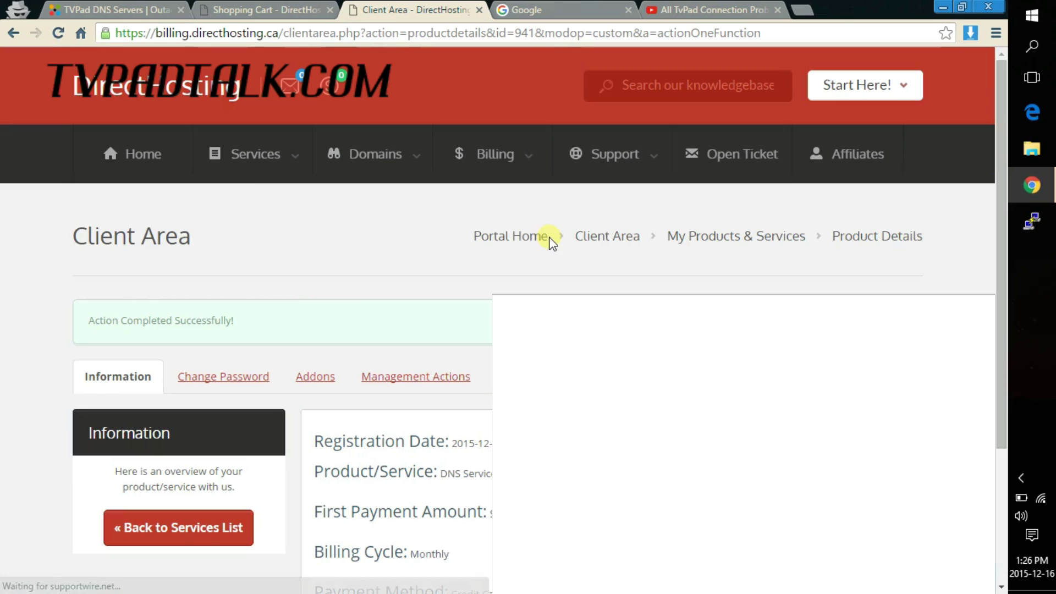
drag(83, 319, 295, 330)
scroll(275, 330, down, 3)
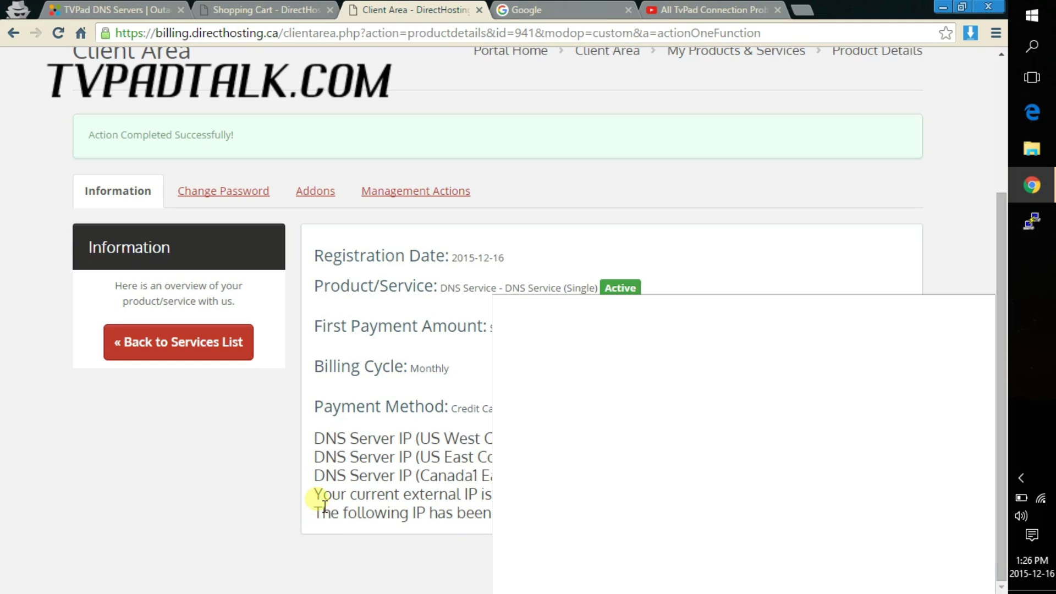
drag(313, 496, 500, 495)
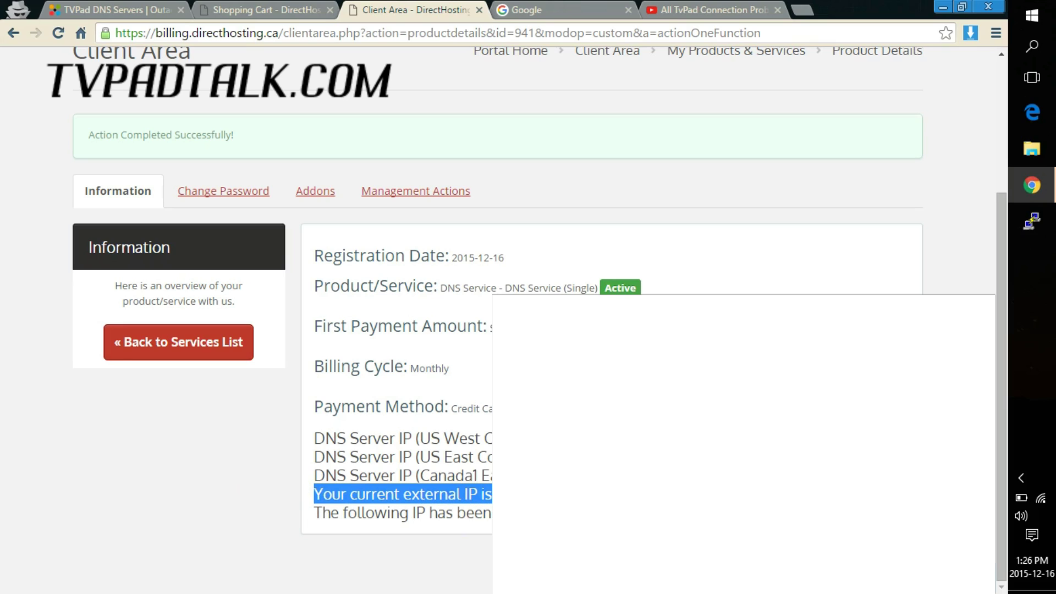
click(307, 514)
double_click(316, 513)
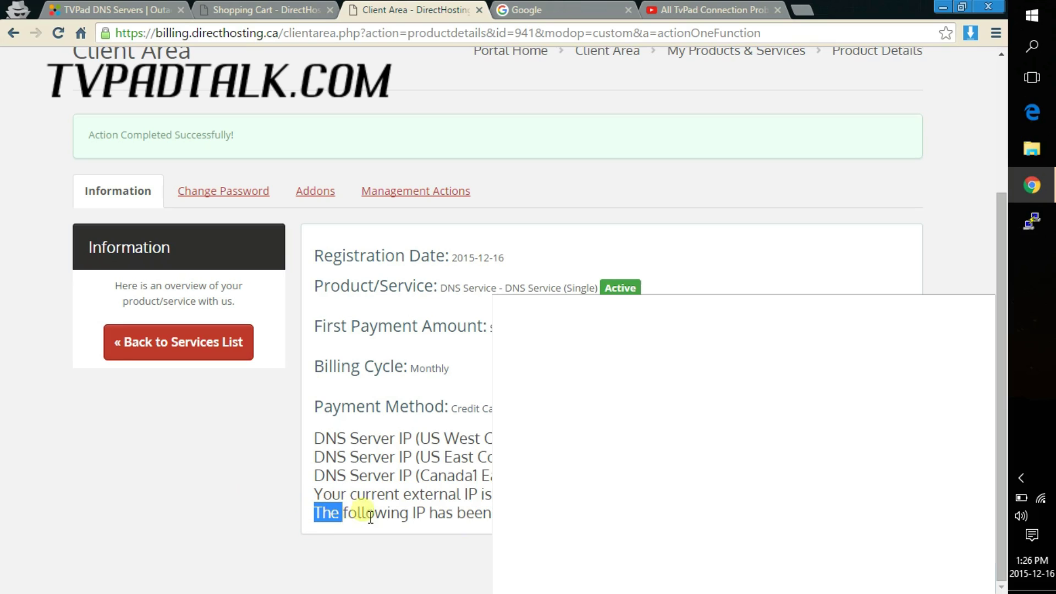
drag(371, 516, 491, 514)
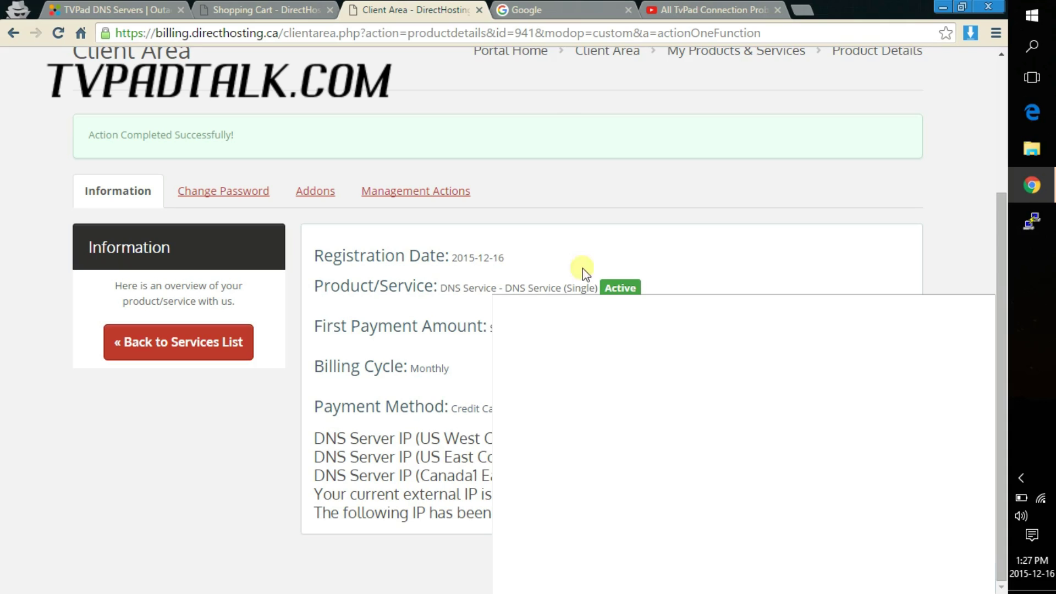
Load the DNS server address 168.235.92.166 in the Google tab to check IP authorization.
click(552, 11)
key(ctrl+l)
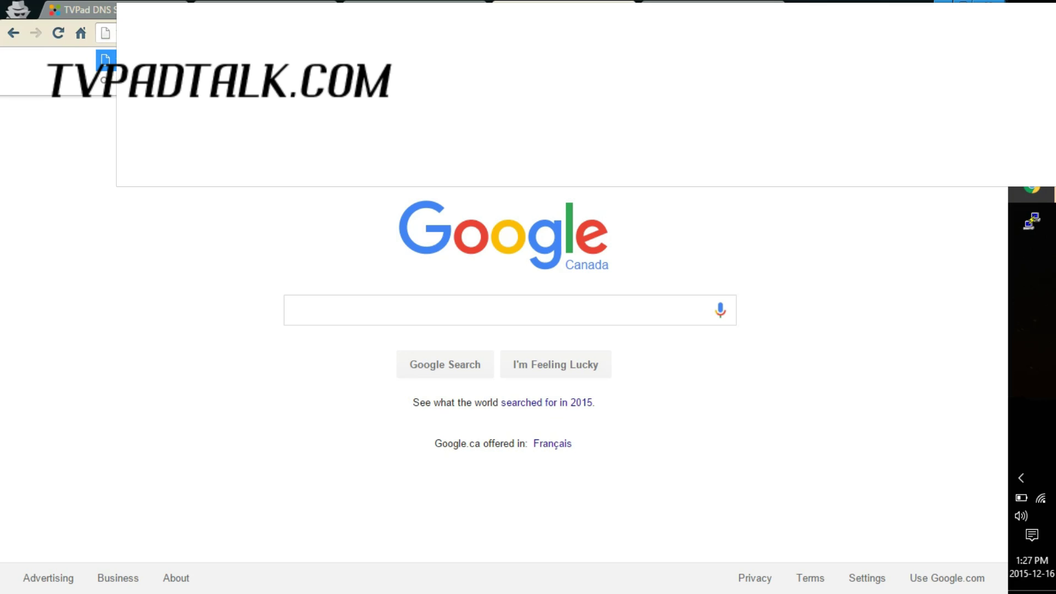
key(Return)
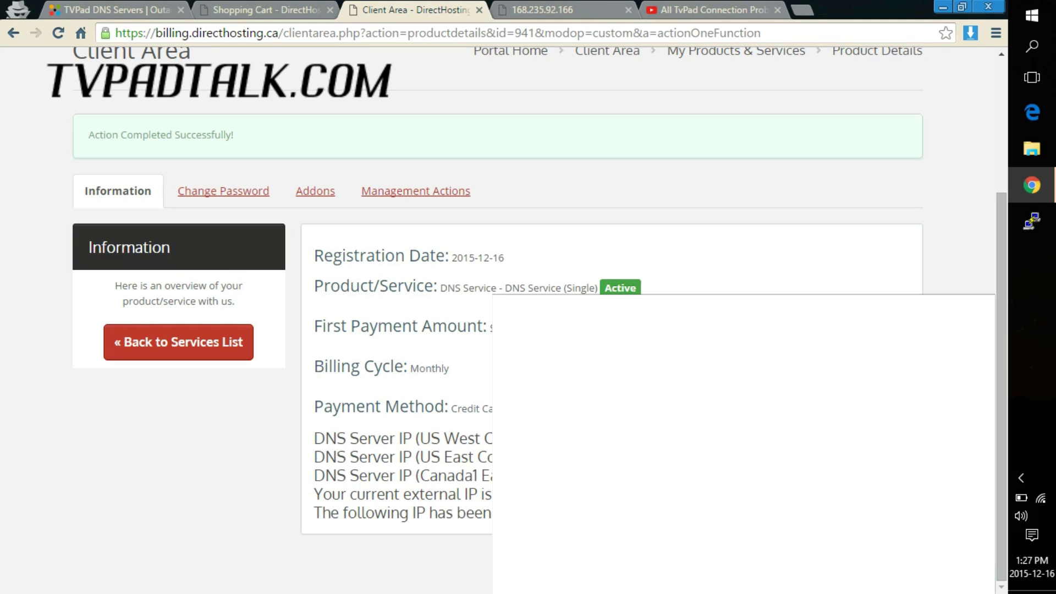
drag(314, 438, 489, 476)
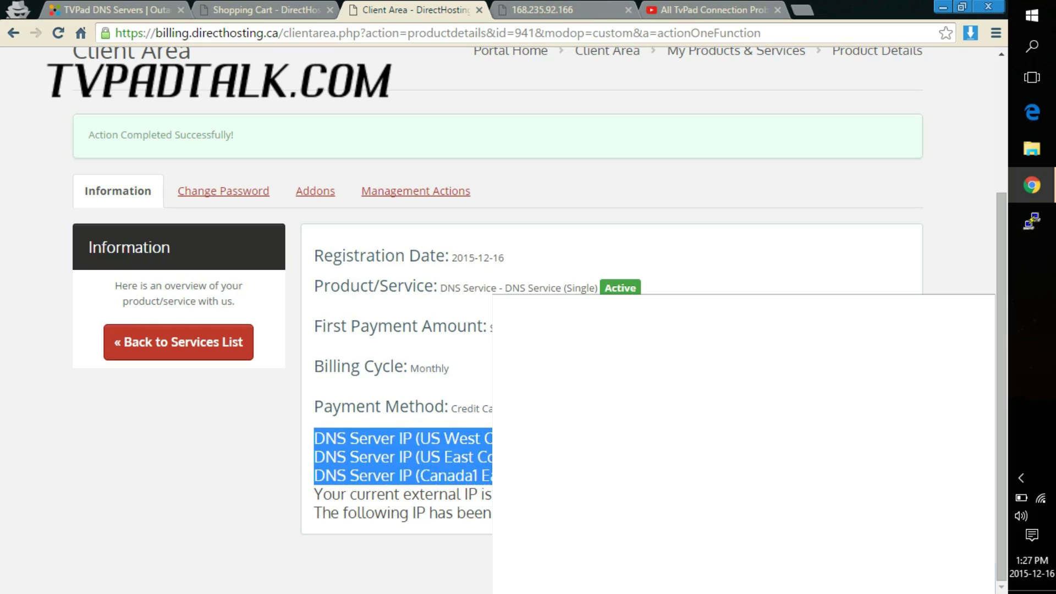
click(490, 476)
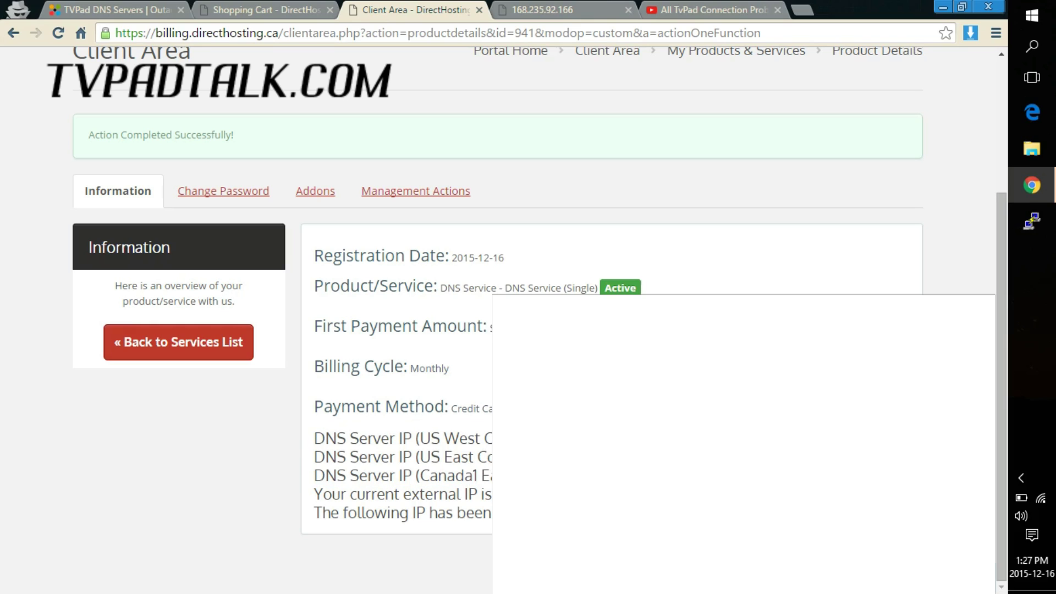